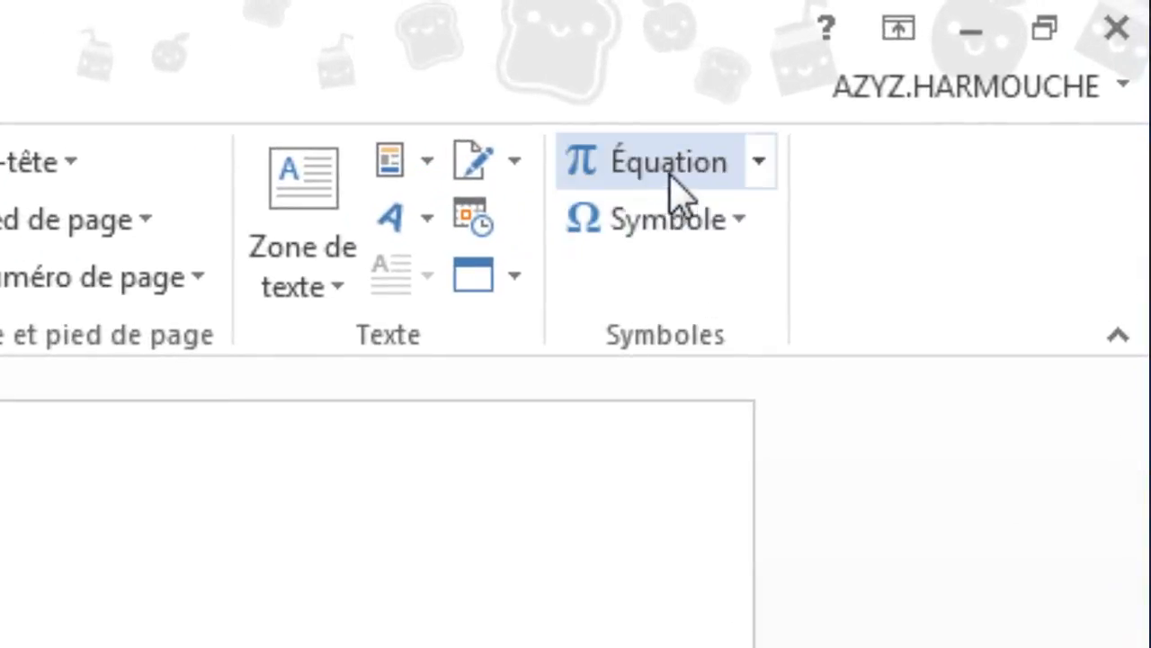
Insert the Cyrillic capital omega (character code 0460) on the blank line below the Microsoft Word title
left_click(753, 225)
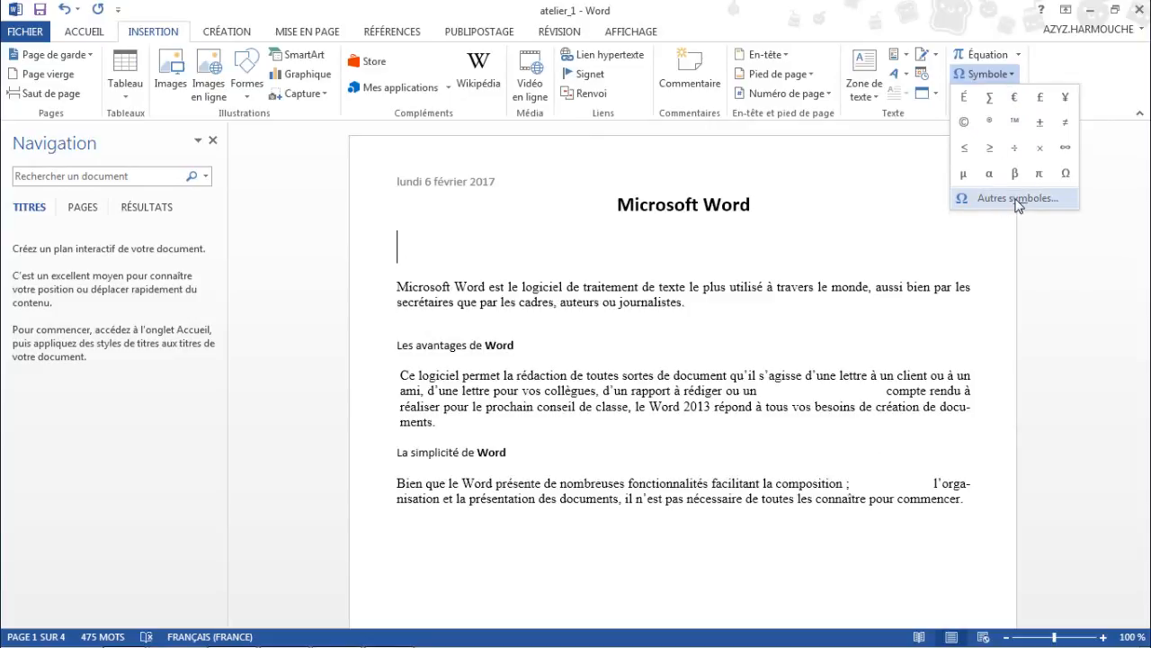
left_click(1017, 199)
left_click_drag(676, 71, 645, 58)
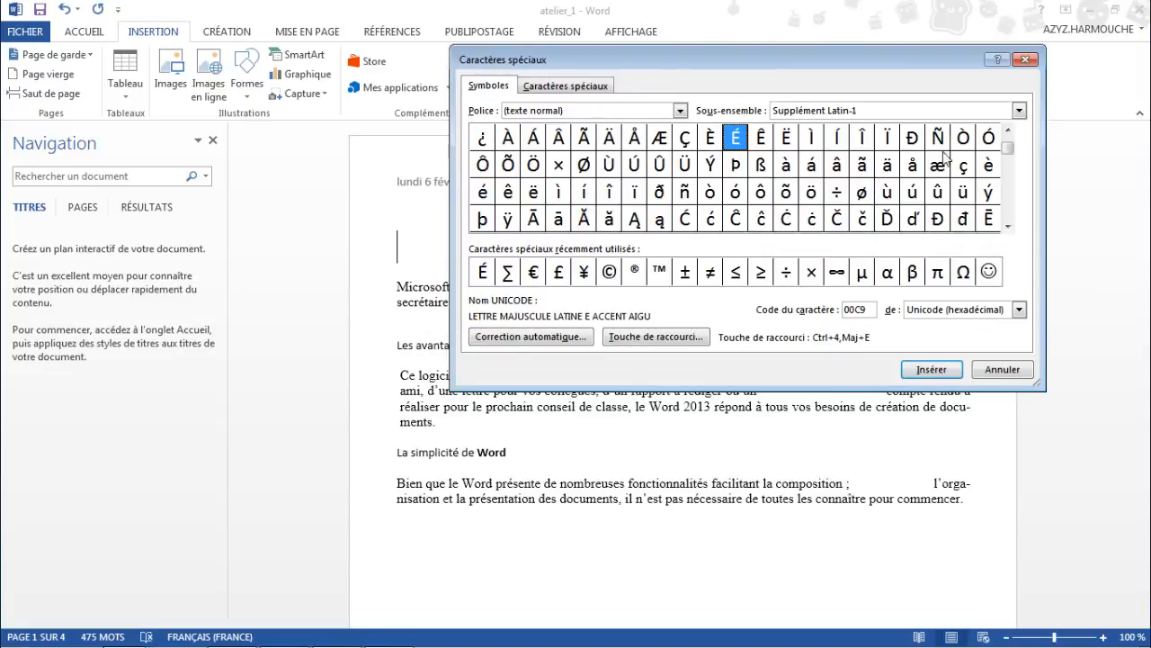
left_click_drag(1008, 148, 1008, 160)
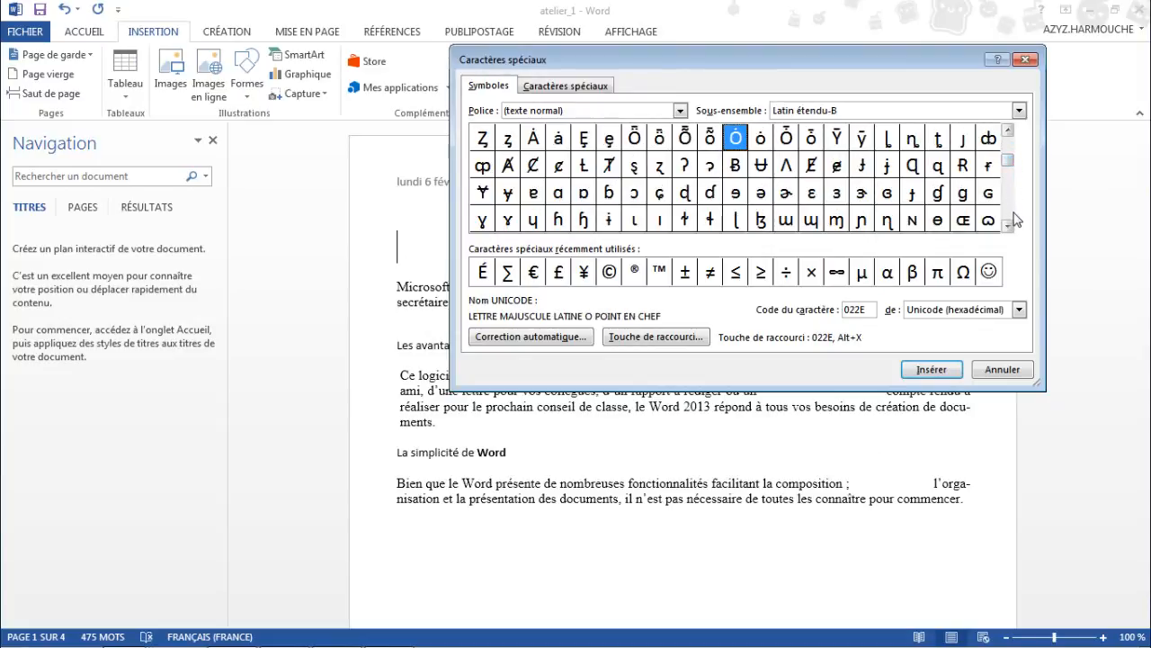
left_click(1008, 214)
left_click(1007, 214)
left_click(1007, 214)
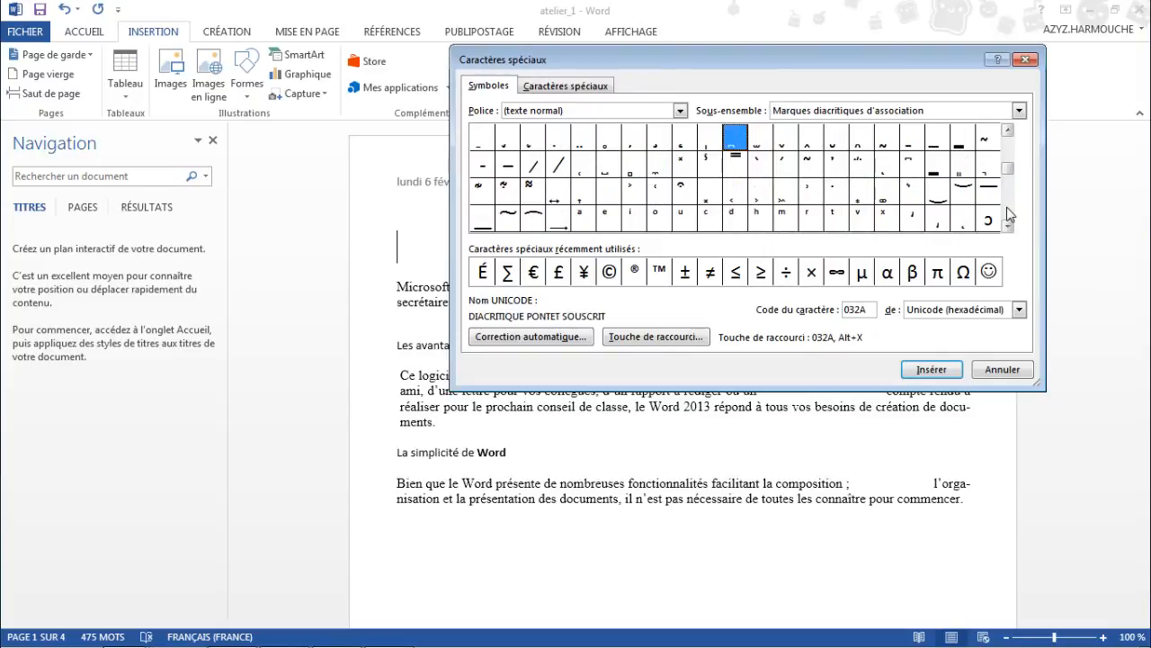
left_click(1008, 214)
left_click(1008, 214)
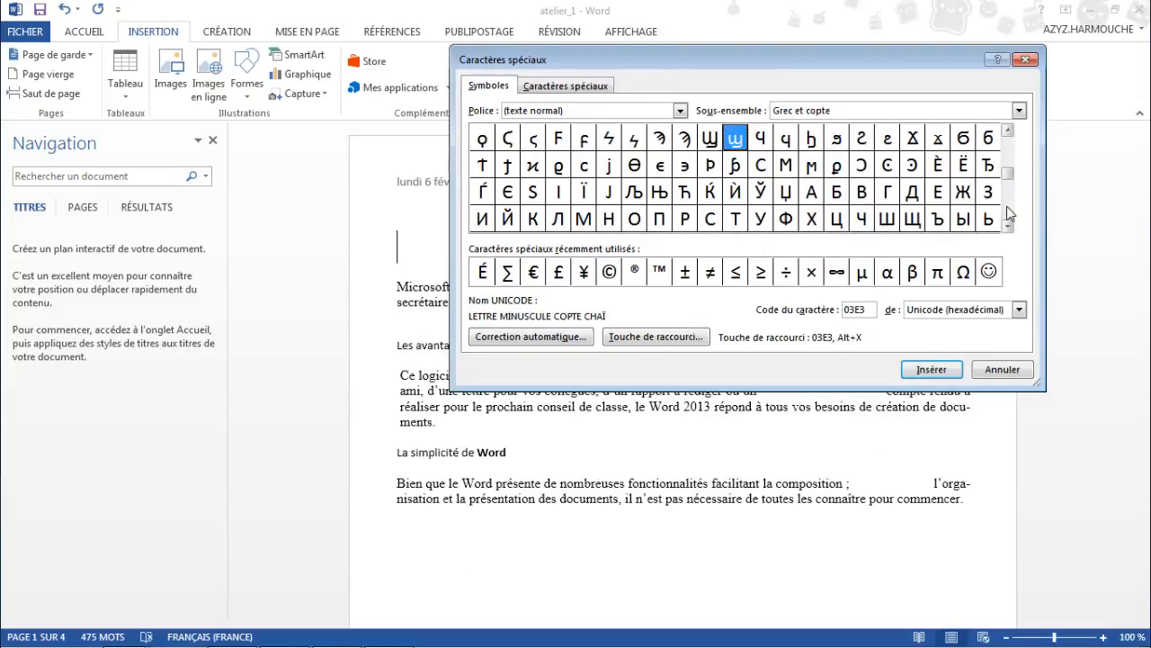
left_click(1008, 214)
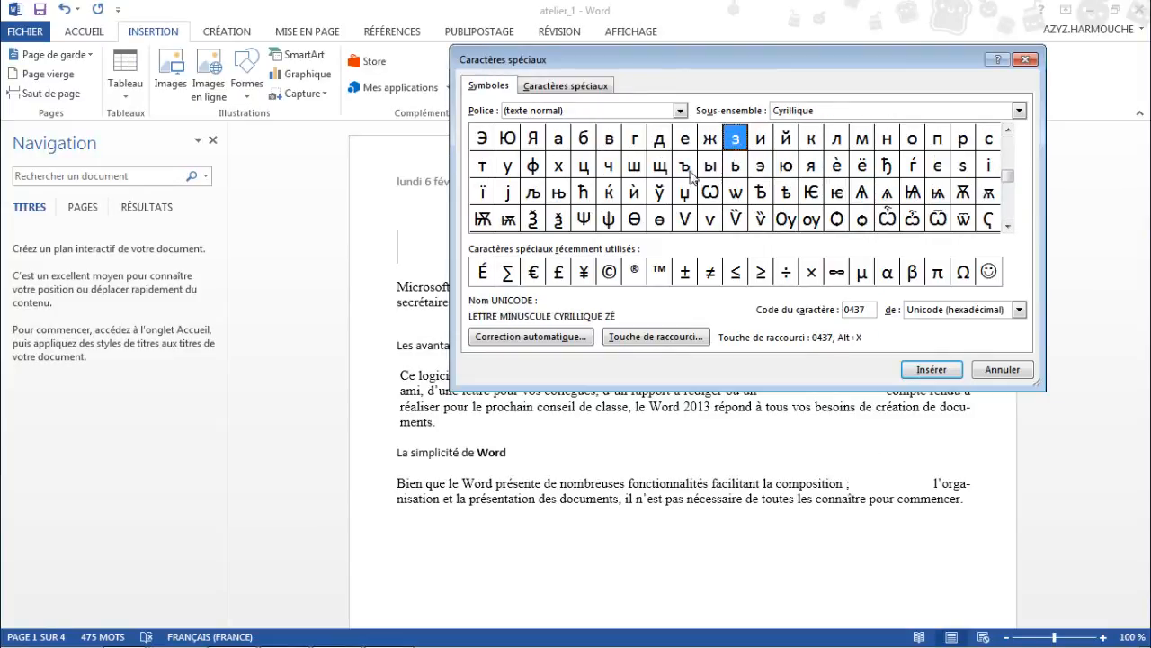
left_click(711, 192)
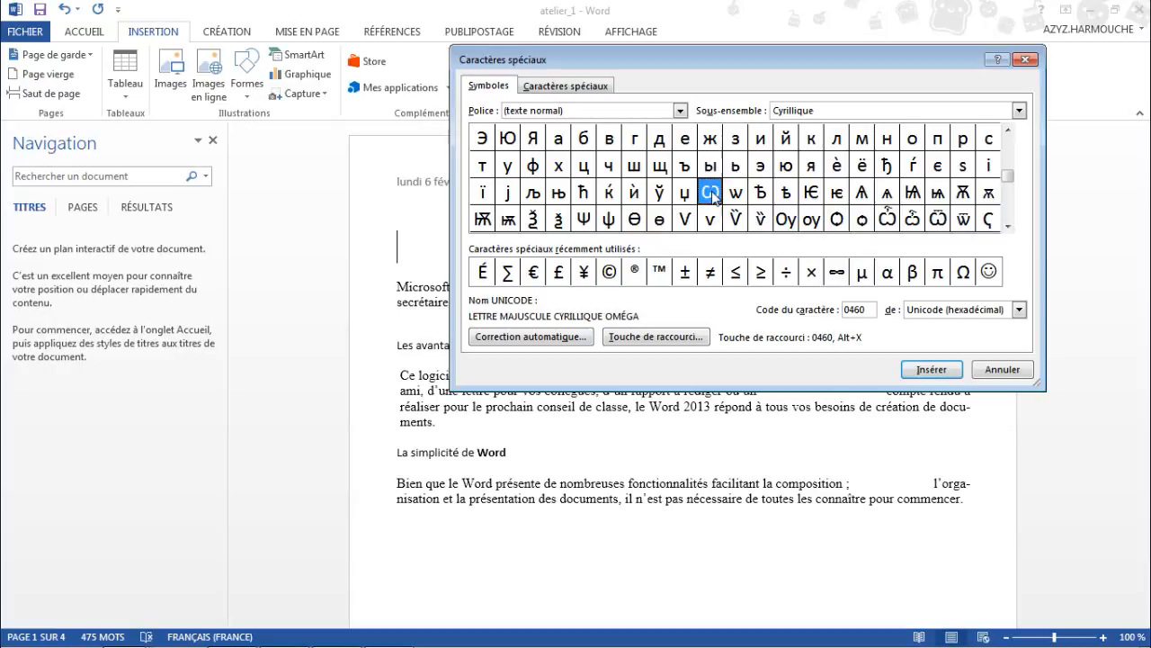
left_click(931, 371)
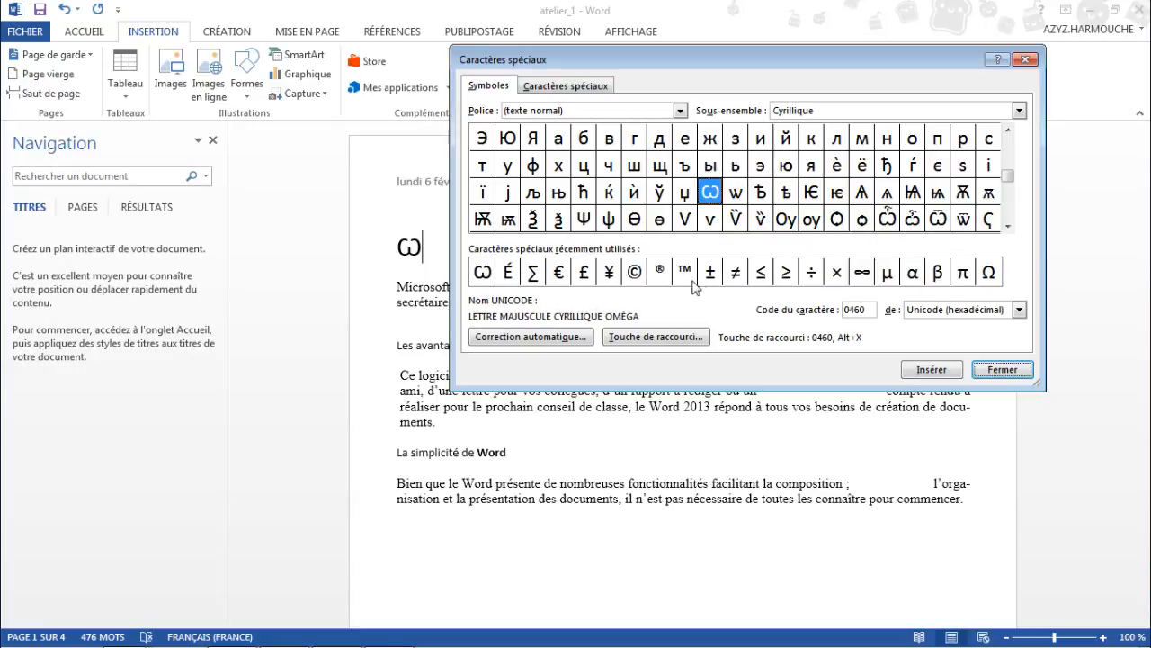
Insert É from the recently used symbols after the omega, and add a second É a few spaces further on
left_click(509, 273)
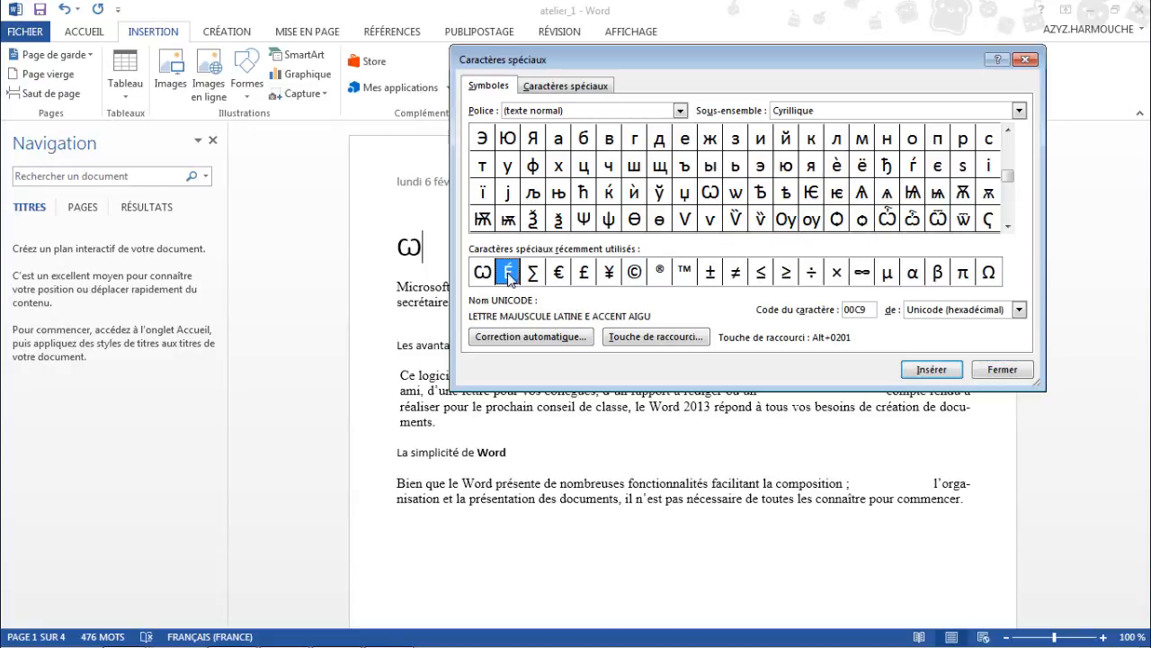
left_click(931, 370)
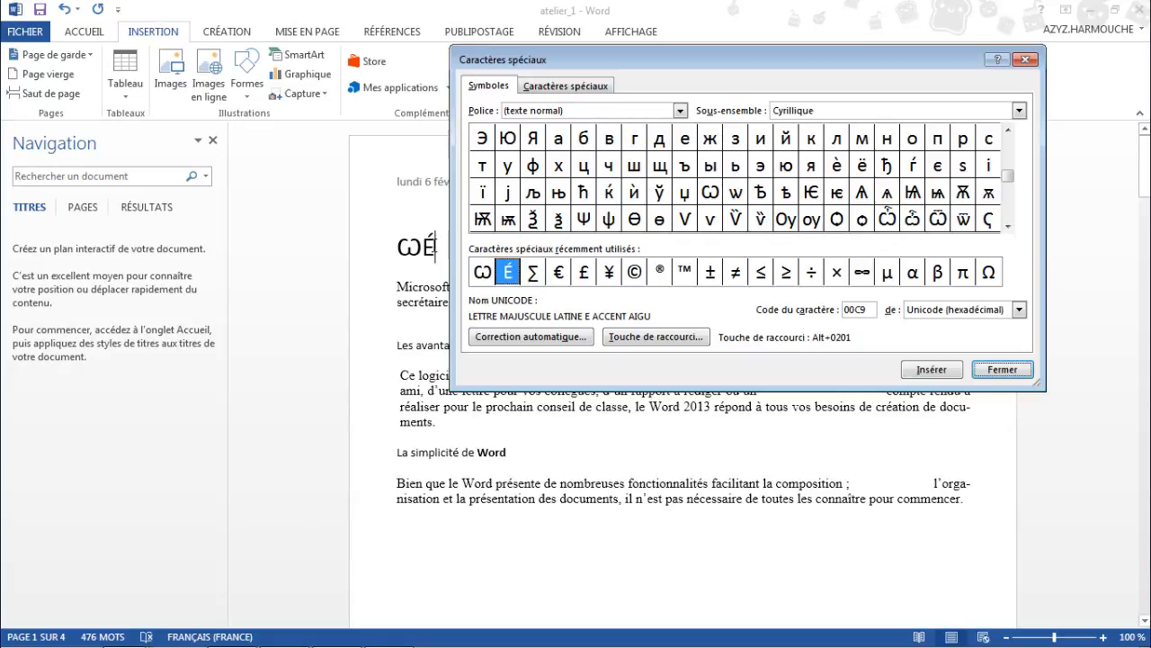
left_click(1000, 370)
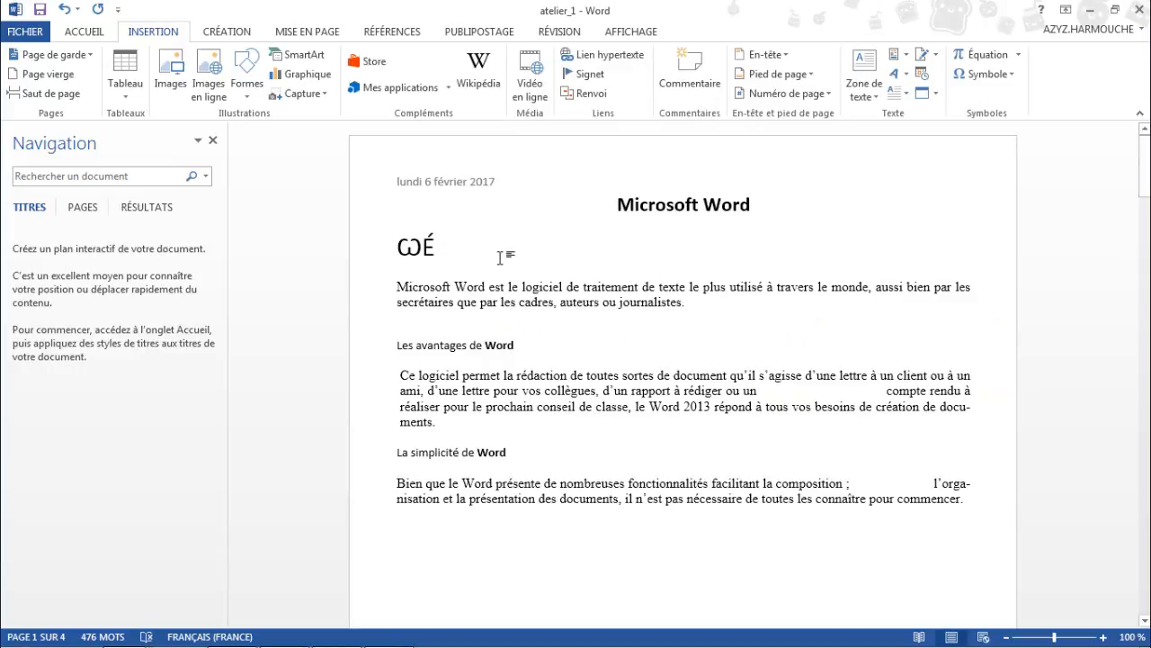
type("É")
Insert the outlined spade symbol (character code 0058) from the 20faces font after the second É
left_click(1017, 78)
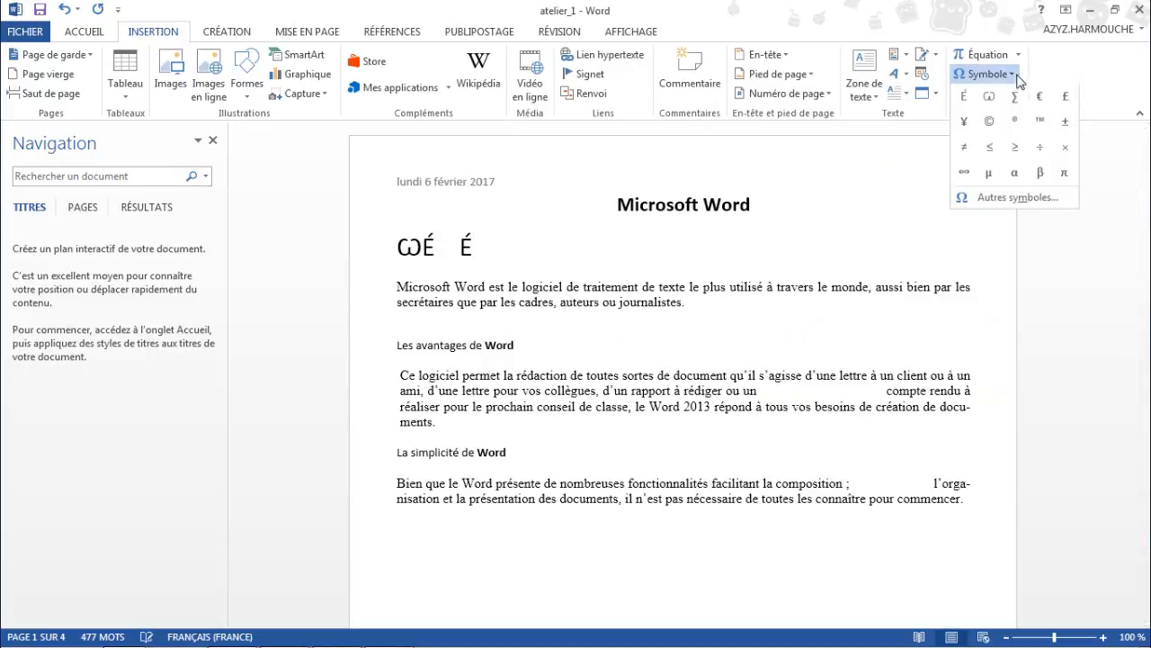
left_click(1003, 198)
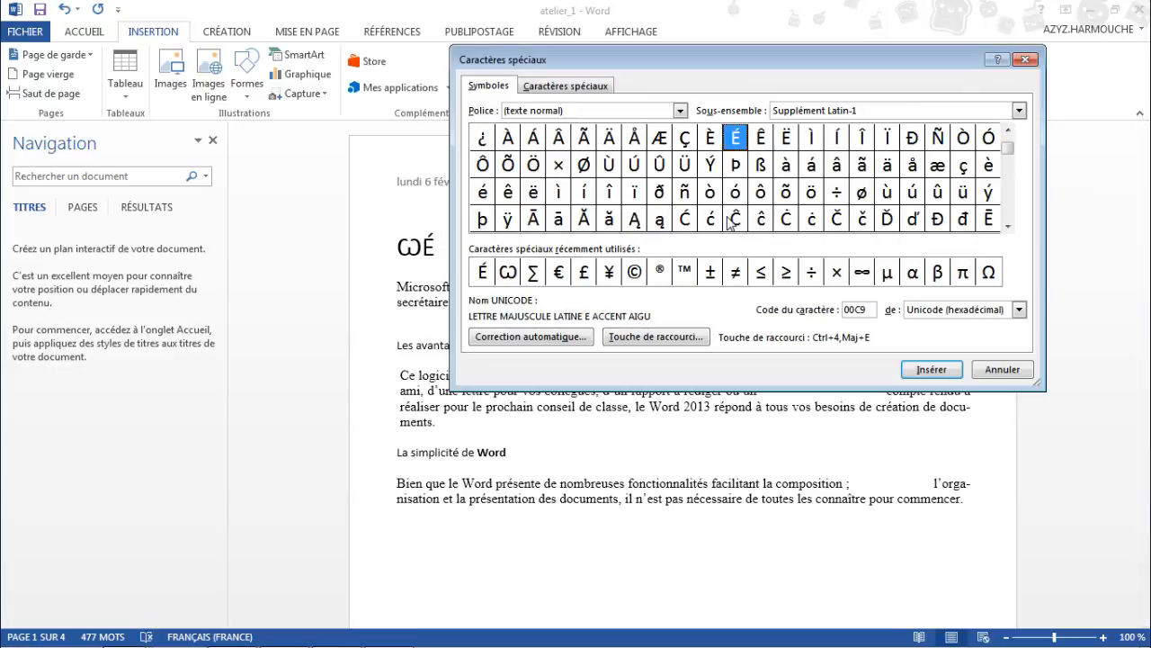
left_click(680, 111)
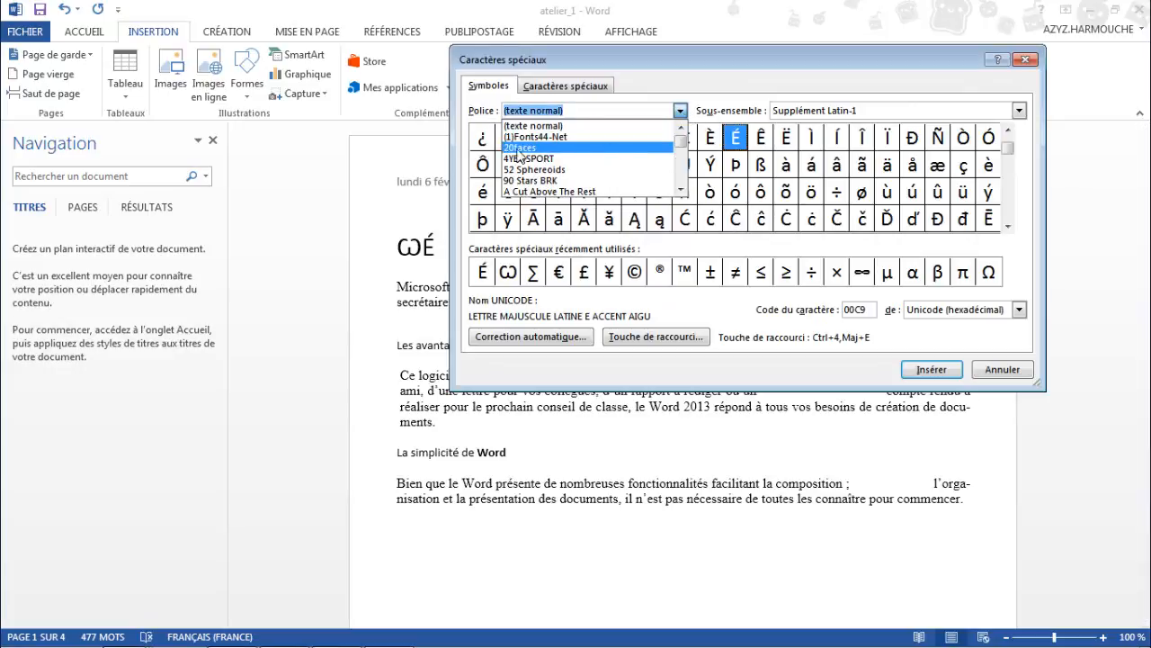
left_click(514, 148)
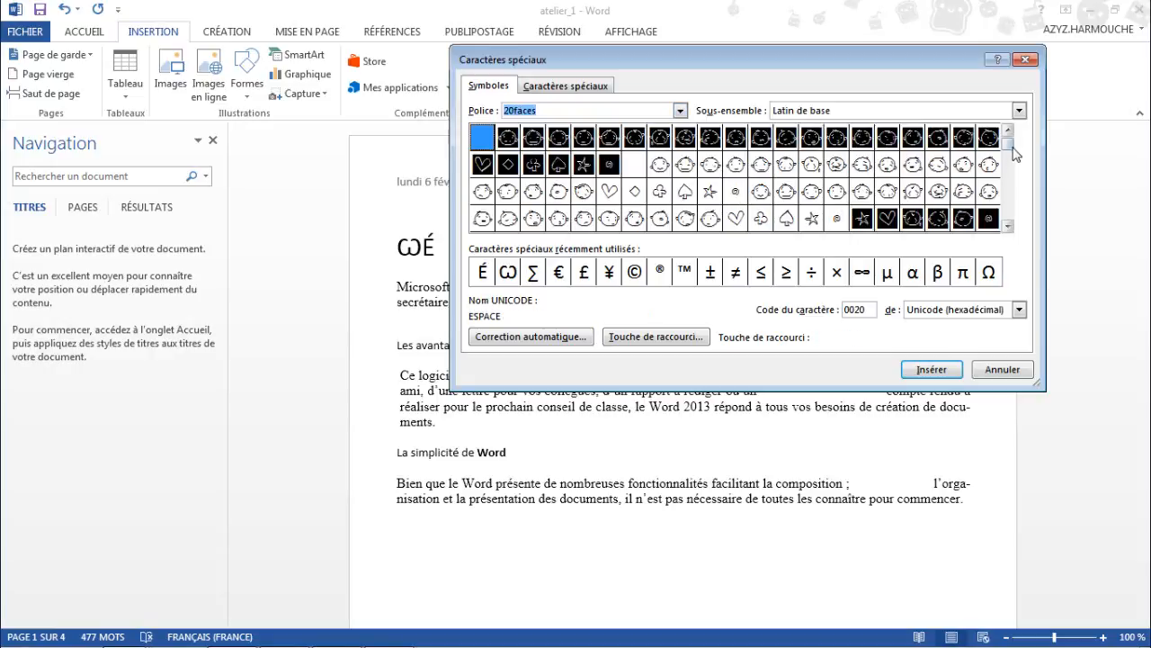
left_click_drag(1013, 149, 1009, 212)
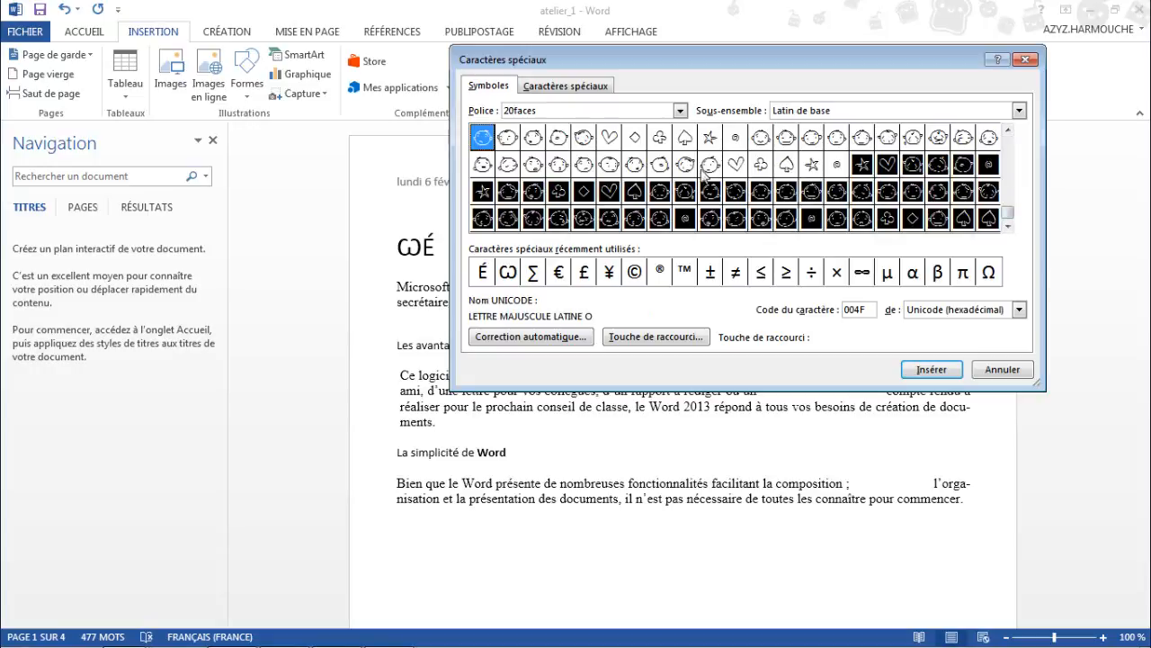
left_click(686, 142)
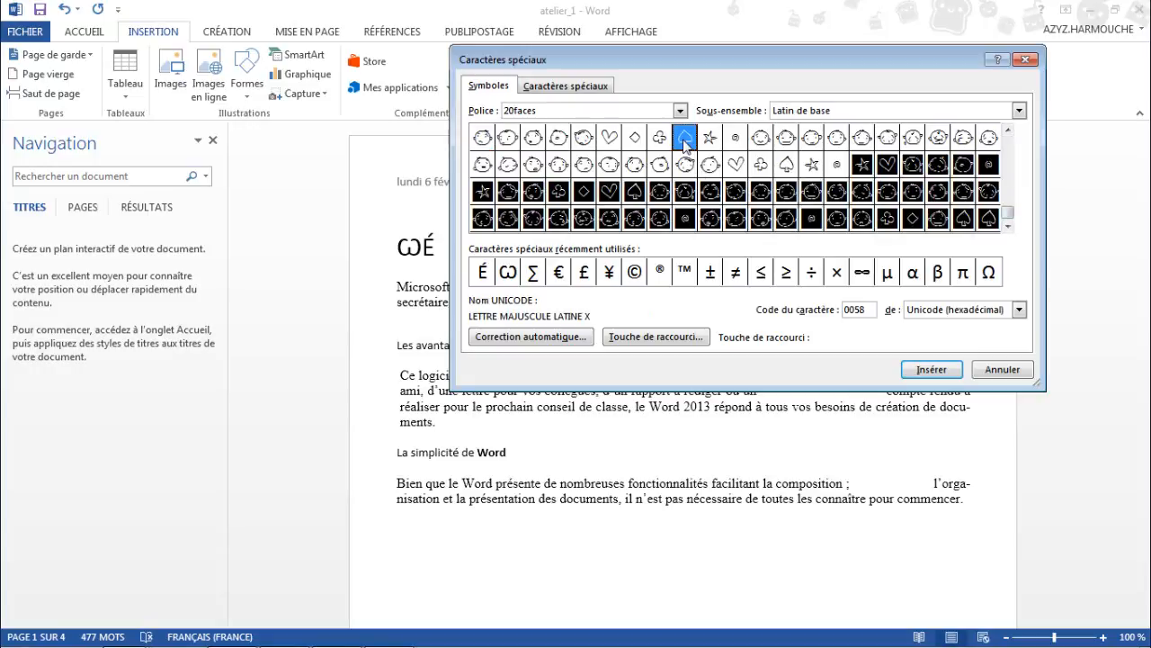
left_click(904, 370)
Insert the outlined face (code 006E) and the outlined star (code 0079) from the 20faces font after the spade
left_click_drag(611, 66, 699, 84)
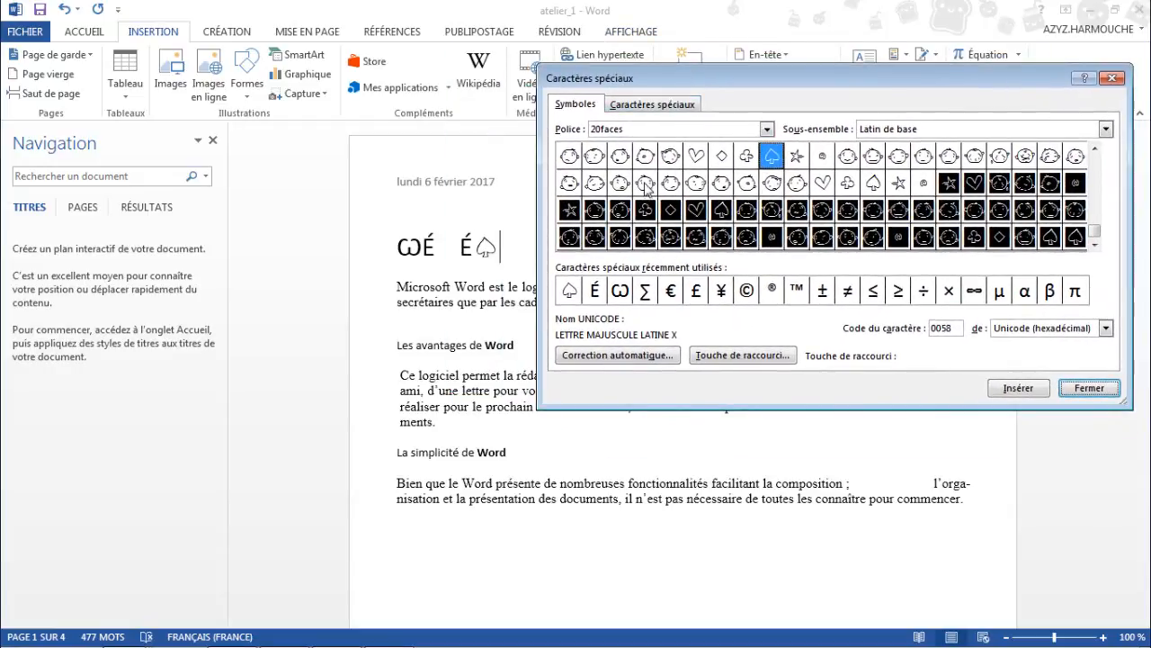
left_click(645, 183)
left_click(1014, 389)
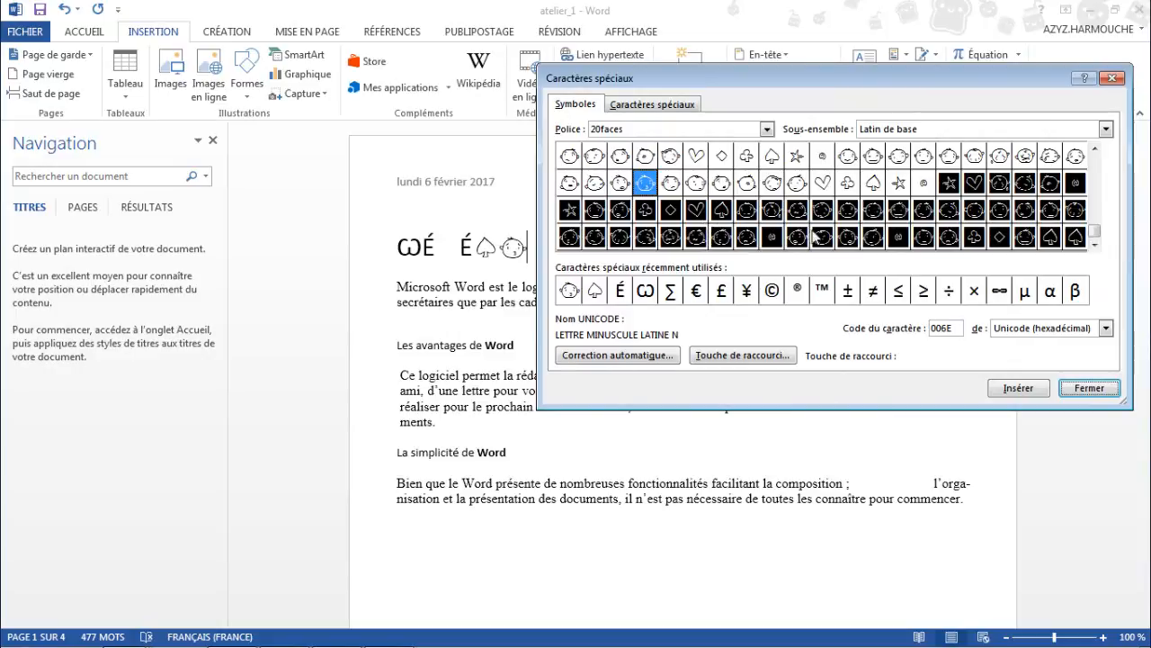
left_click(899, 184)
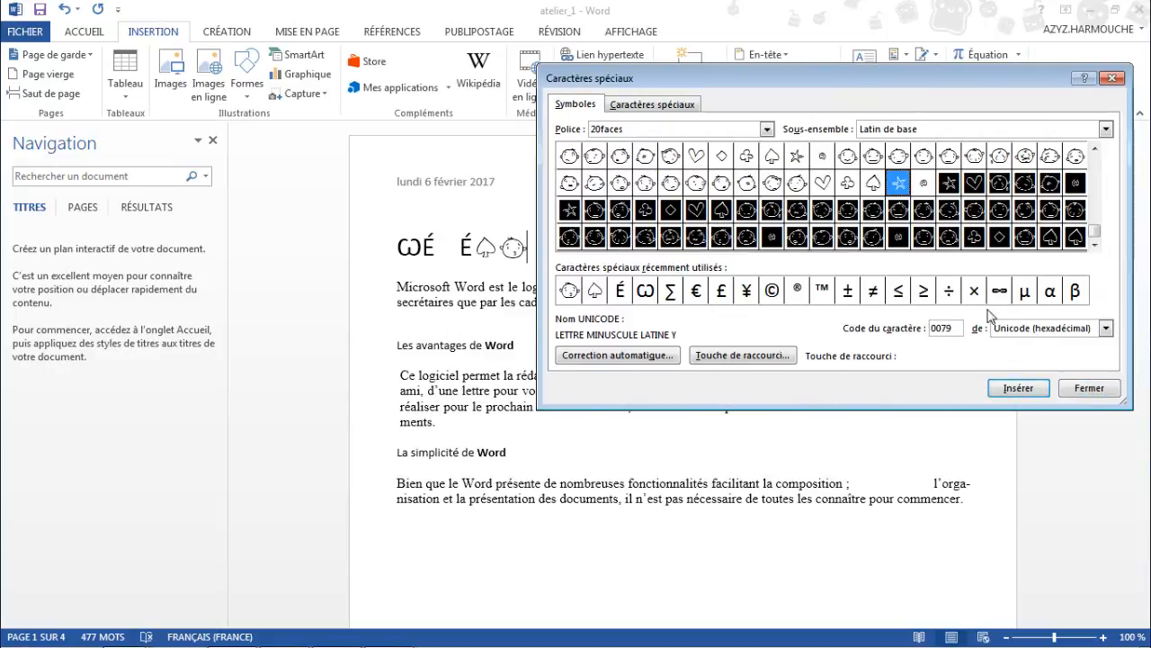
left_click(1018, 388)
Examine the characters of the FZ JAZZY 17 CRACKED ITALIC font and the list of special characters with their shortcuts, and close the symbol dialog
left_click_drag(691, 88, 541, 63)
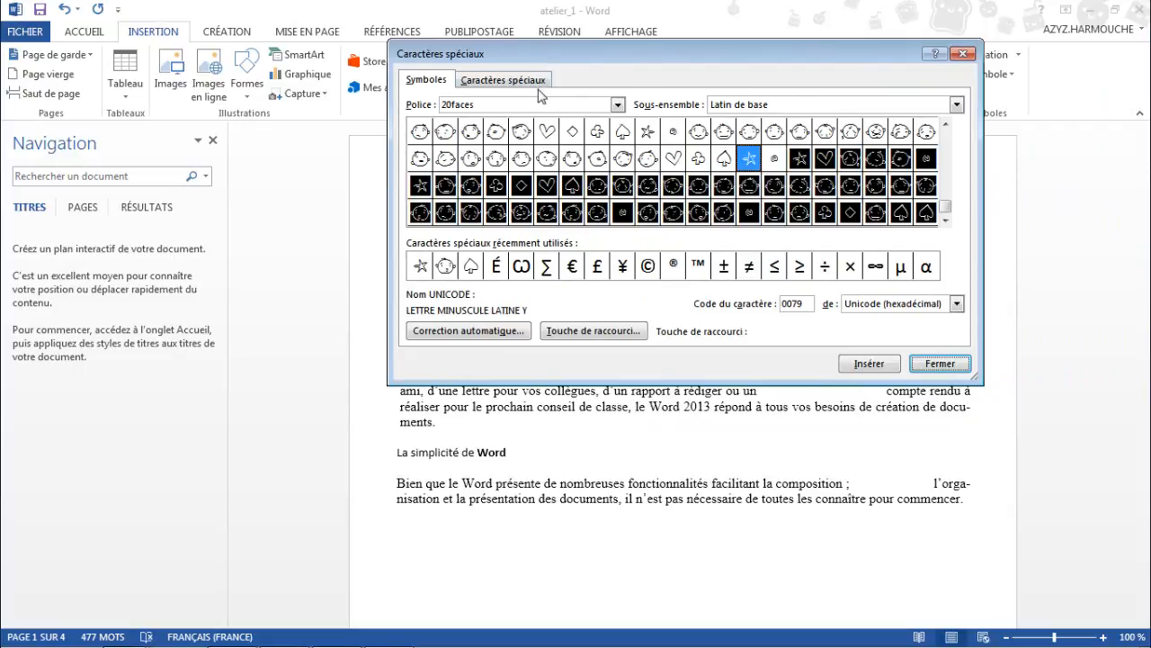
left_click(618, 105)
left_click_drag(618, 135, 621, 153)
left_click(495, 143)
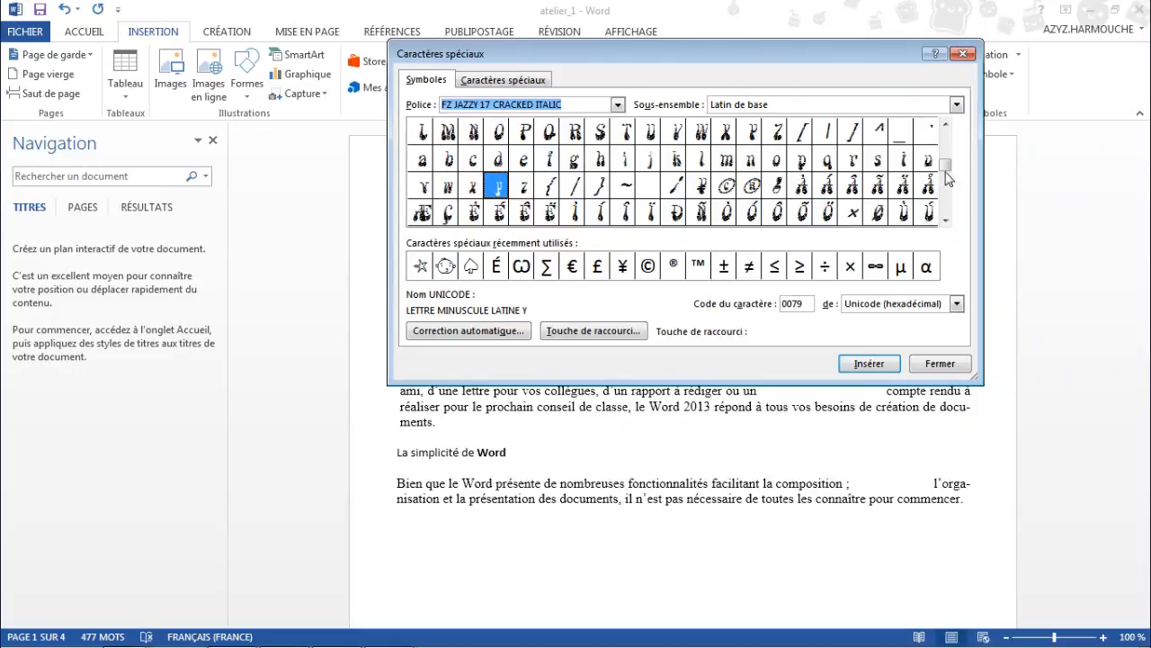
left_click_drag(951, 151, 949, 214)
scroll(952, 186, "up", 3)
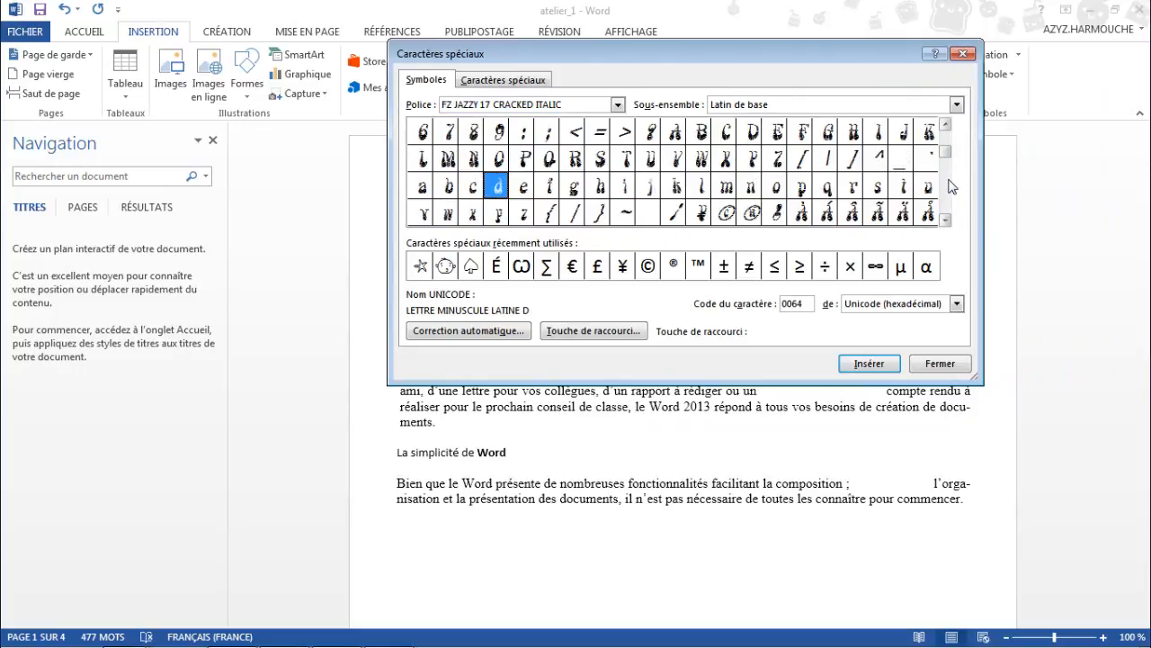
scroll(952, 149, "up", 1)
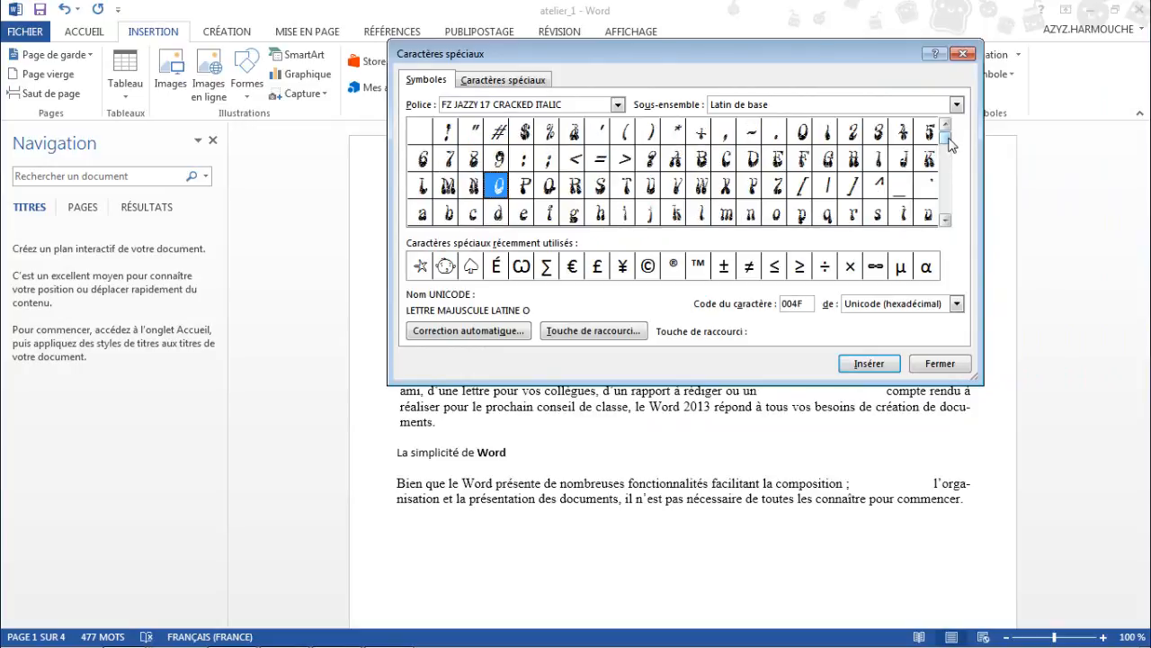
left_click(491, 85)
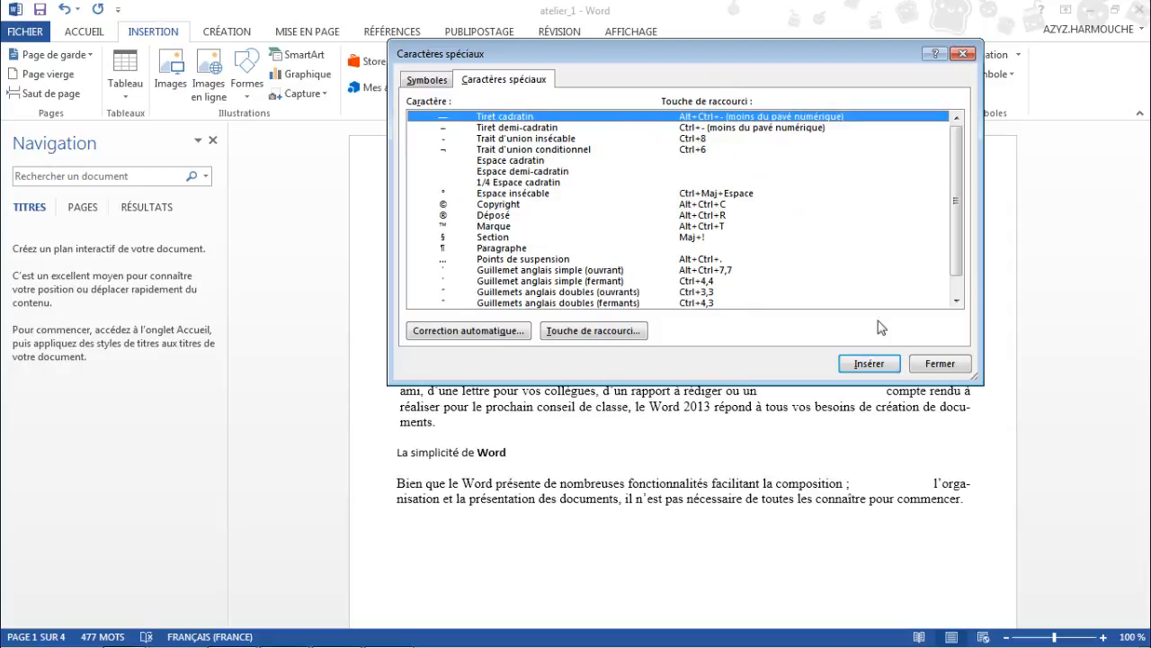
left_click(940, 363)
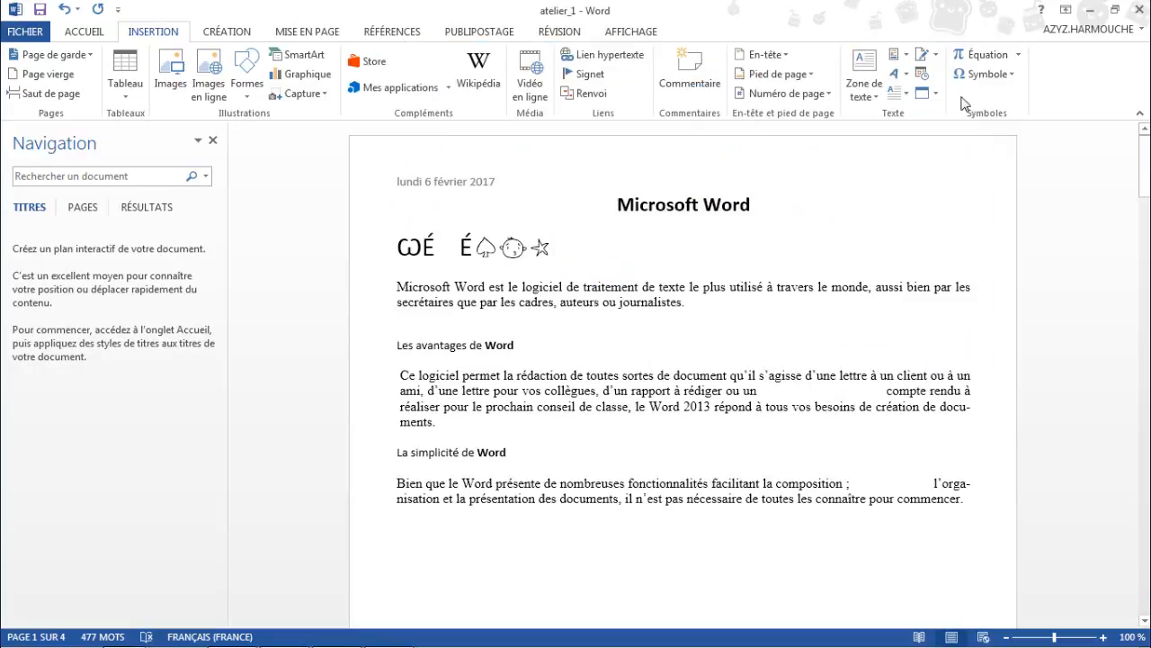
Insert a new blank equation after the star and add a plus sign and a minus sign from the basic math symbols
left_click(1019, 56)
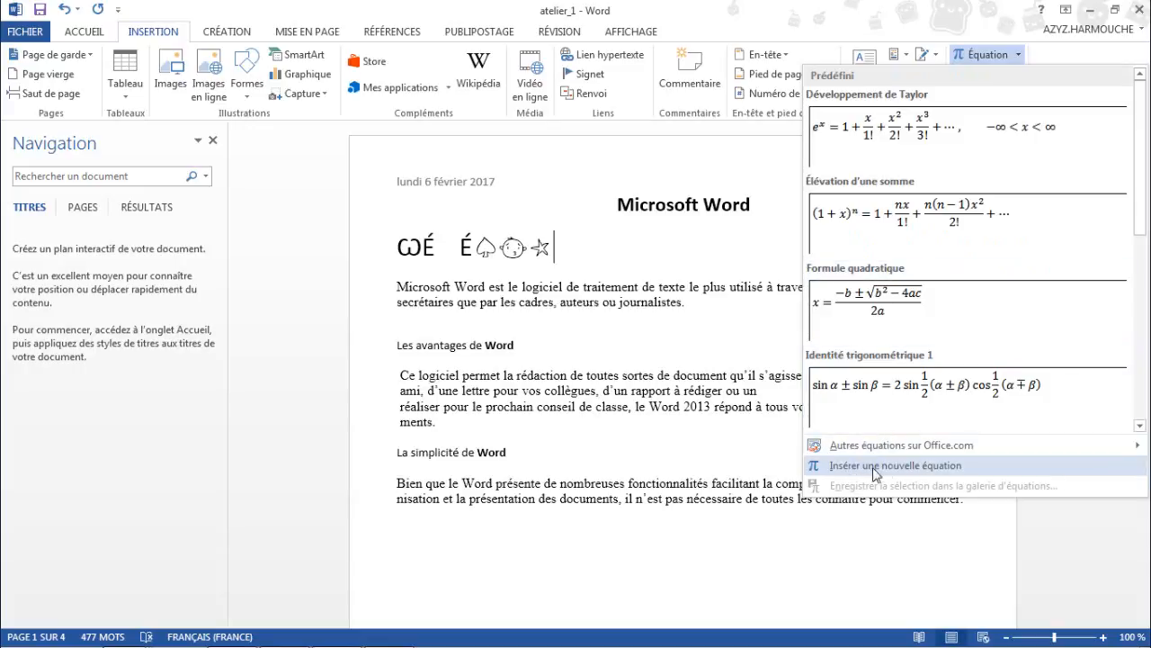
left_click(936, 474)
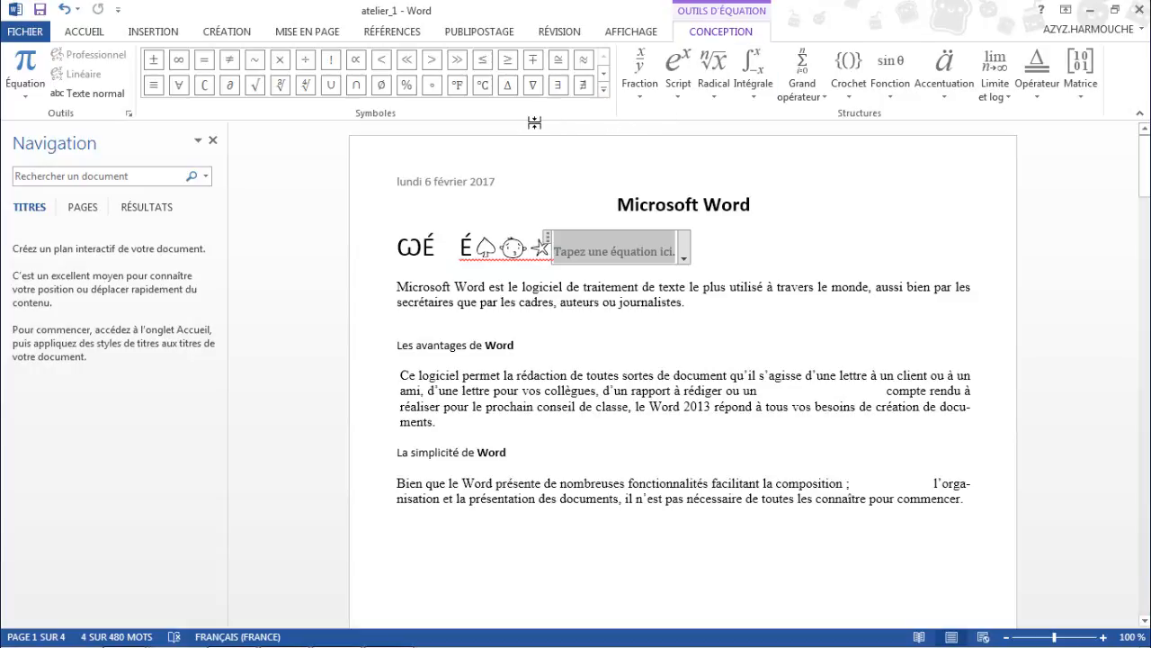
left_click(604, 93)
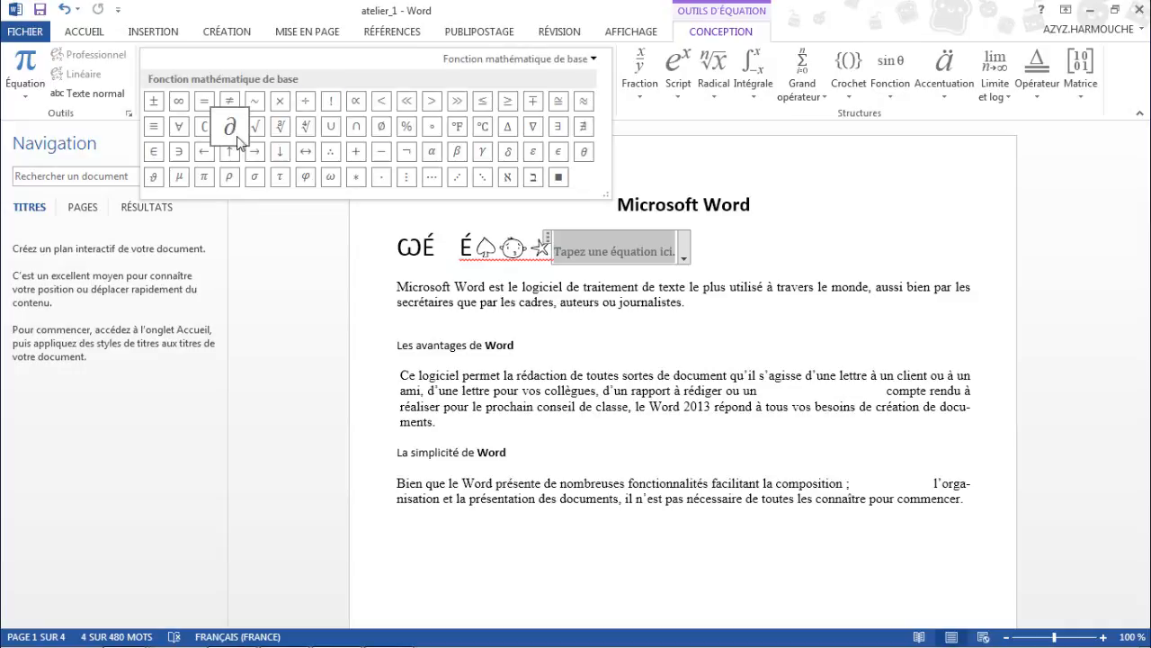
left_click(357, 156)
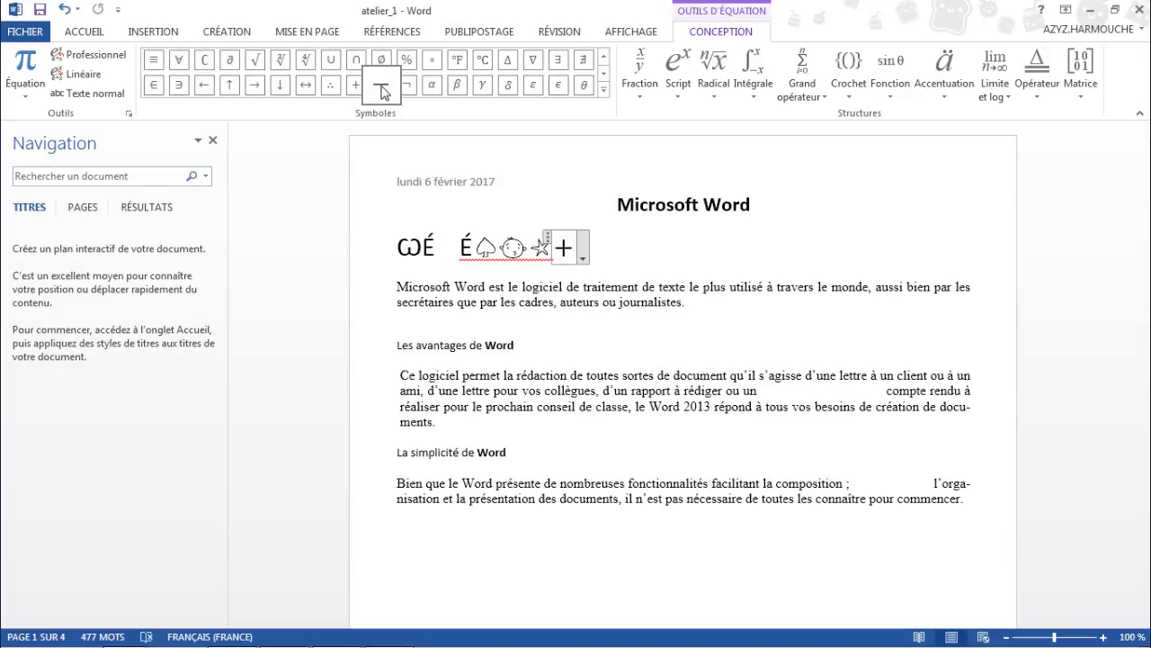
left_click(384, 93)
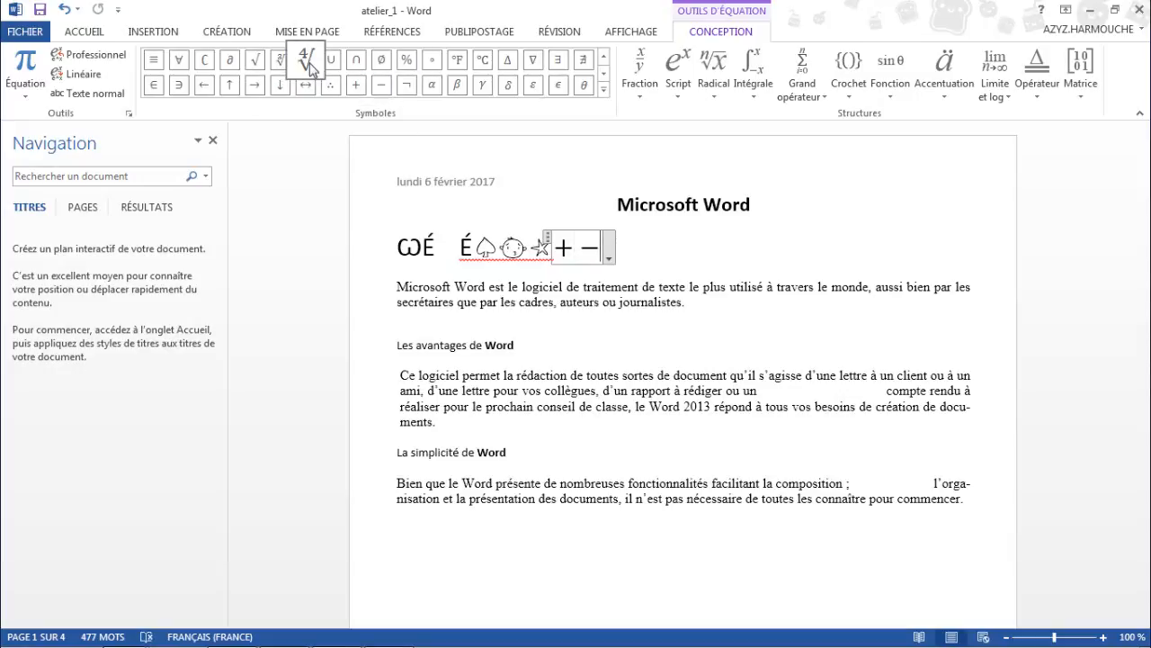